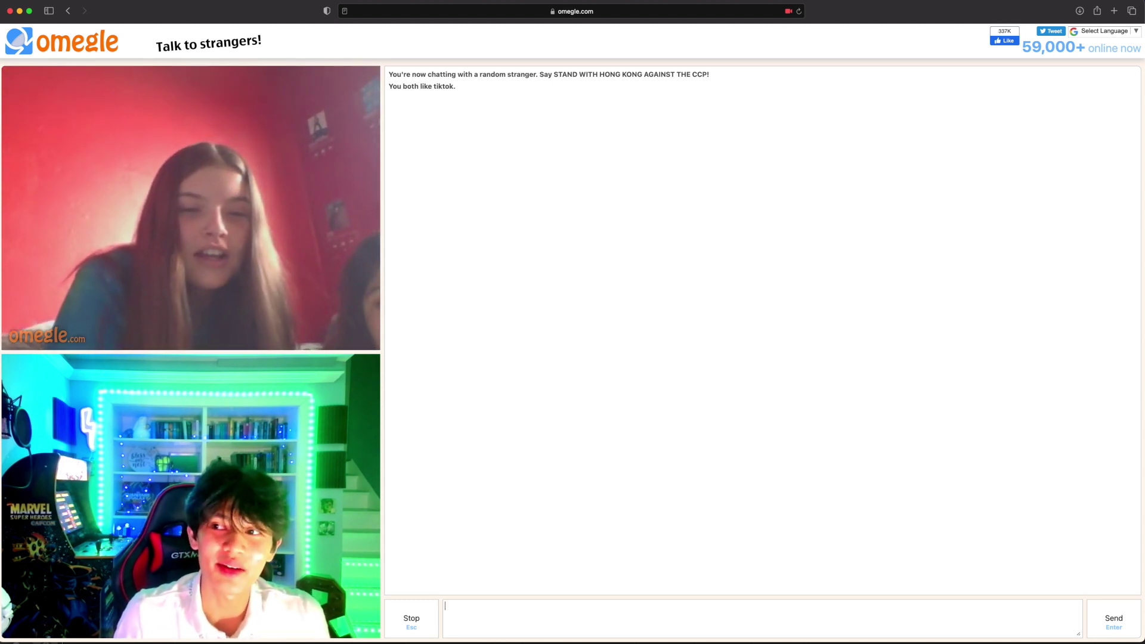
{"action": "type", "text": "Juan johan"}
- Send the typed name to the stranger in the chat
{"action": "key", "text": "Return"}
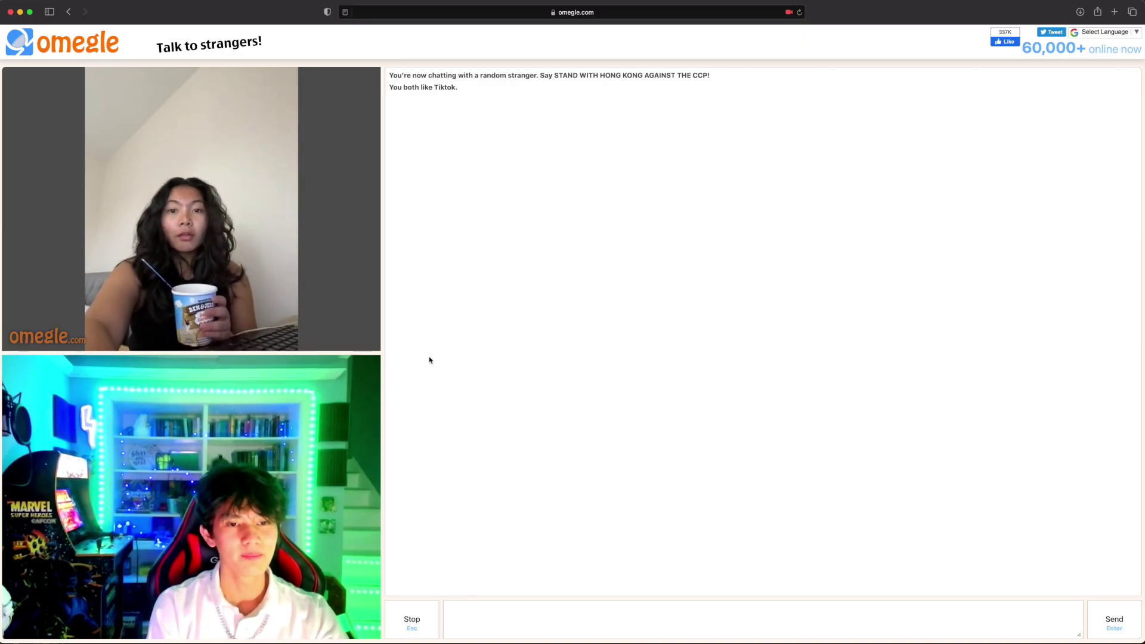
- Confirm disconnecting from the ice-cream stranger with Escape
{"action": "key", "text": "Escape"}
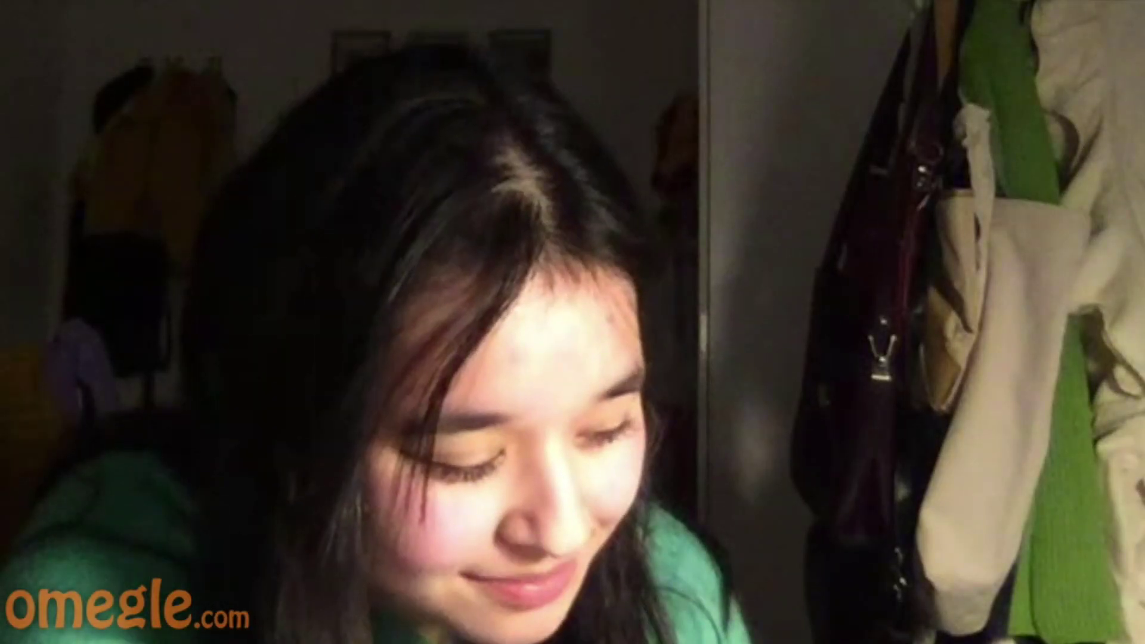
- Stop the chat with the two girls and skip to a new random stranger
{"action": "key", "text": "Escape"}
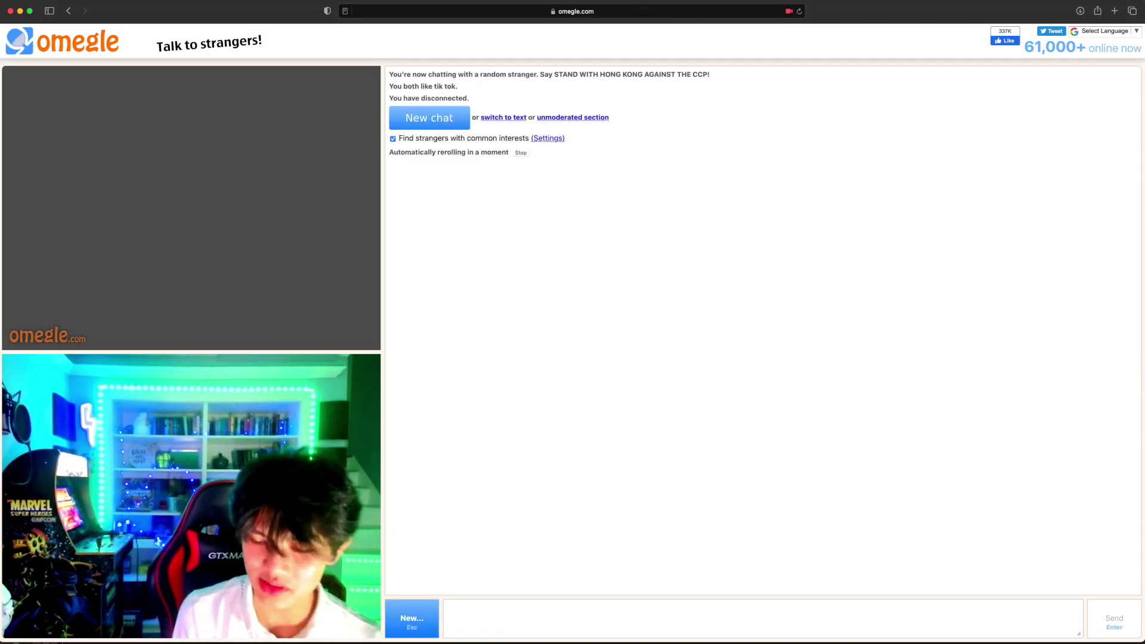
{"action": "key", "text": "Escape"}
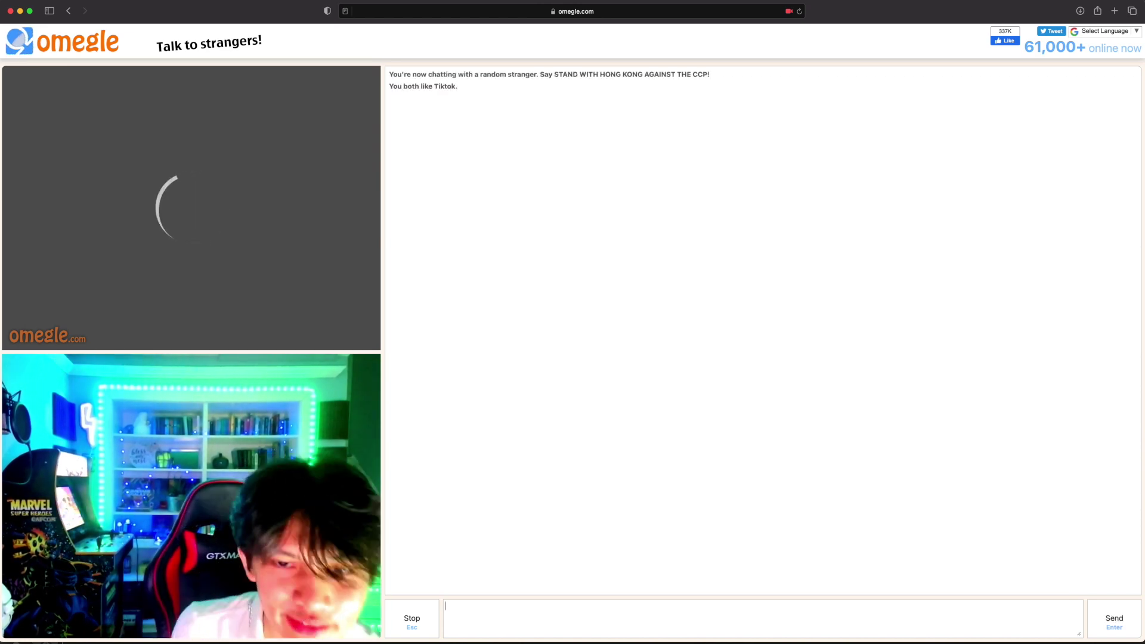